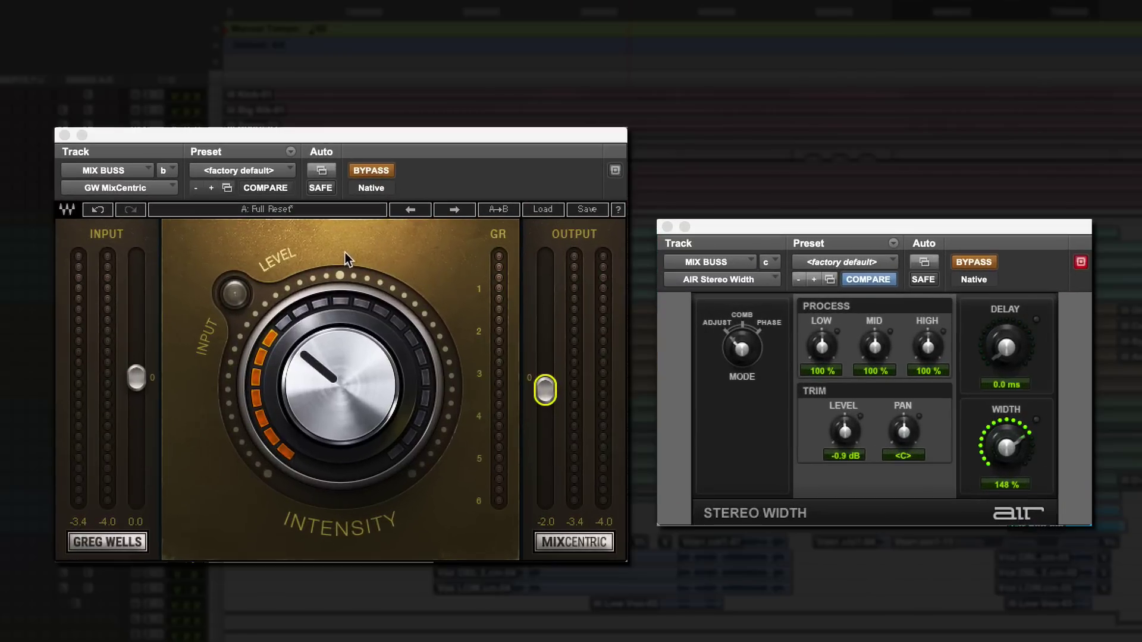
Start playback and switch on both MixCentric saturation and Stereo Width processing
key("space")
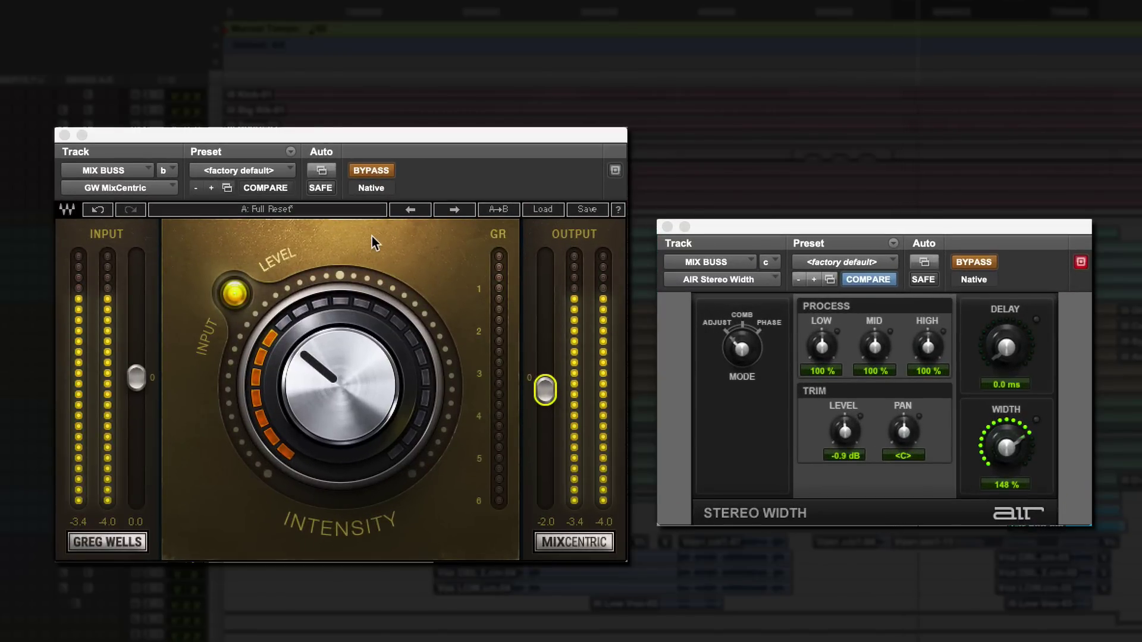
left_click(385, 169)
left_click(385, 169)
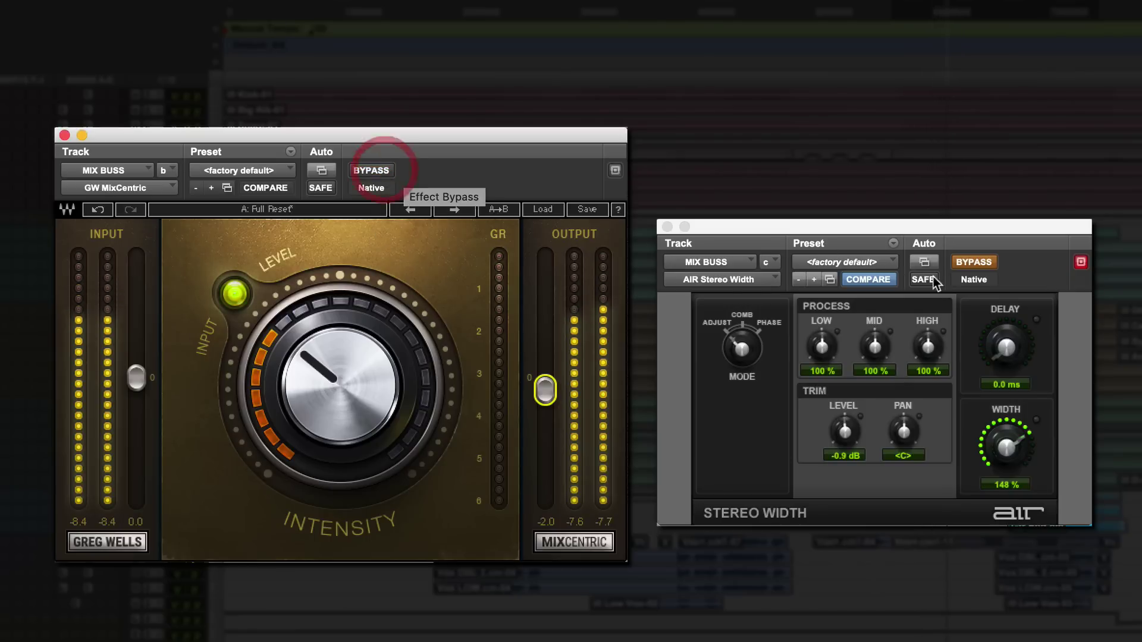
left_click(976, 262)
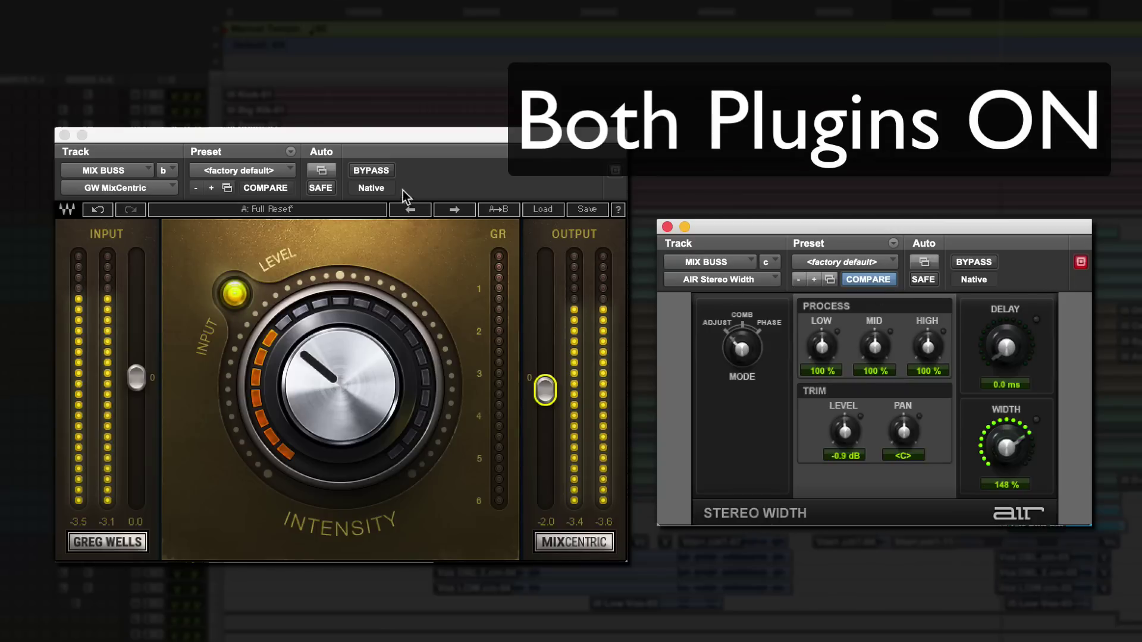
Bypass MixCentric to compare, then re-enable both MixCentric and Stereo Width
left_click(381, 167)
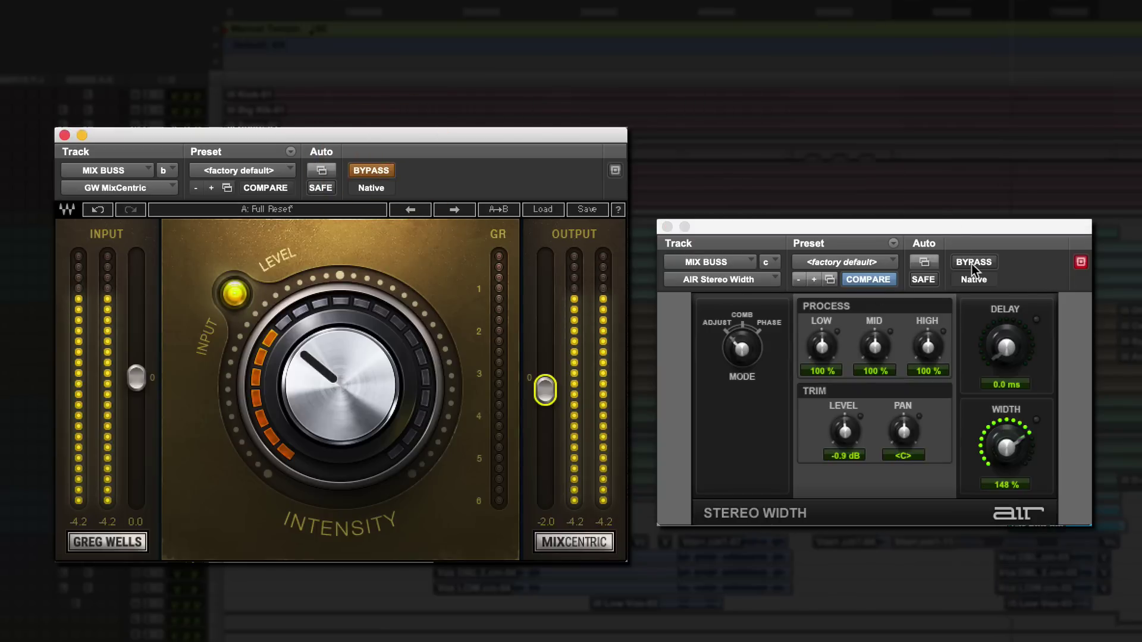
left_click(973, 265)
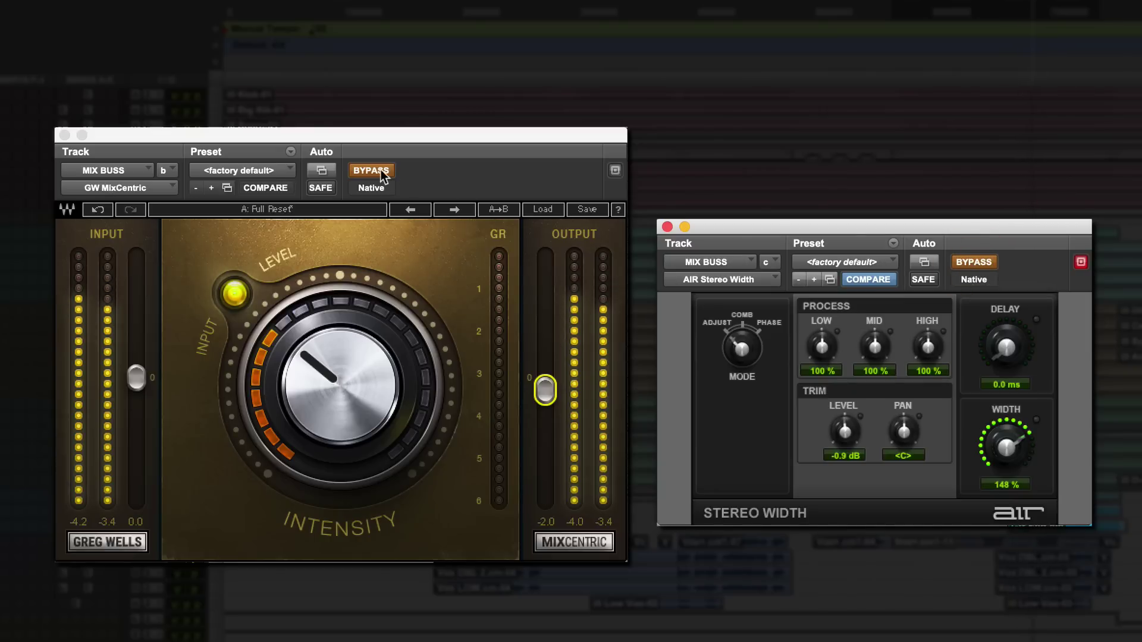
left_click(371, 170)
left_click(970, 266)
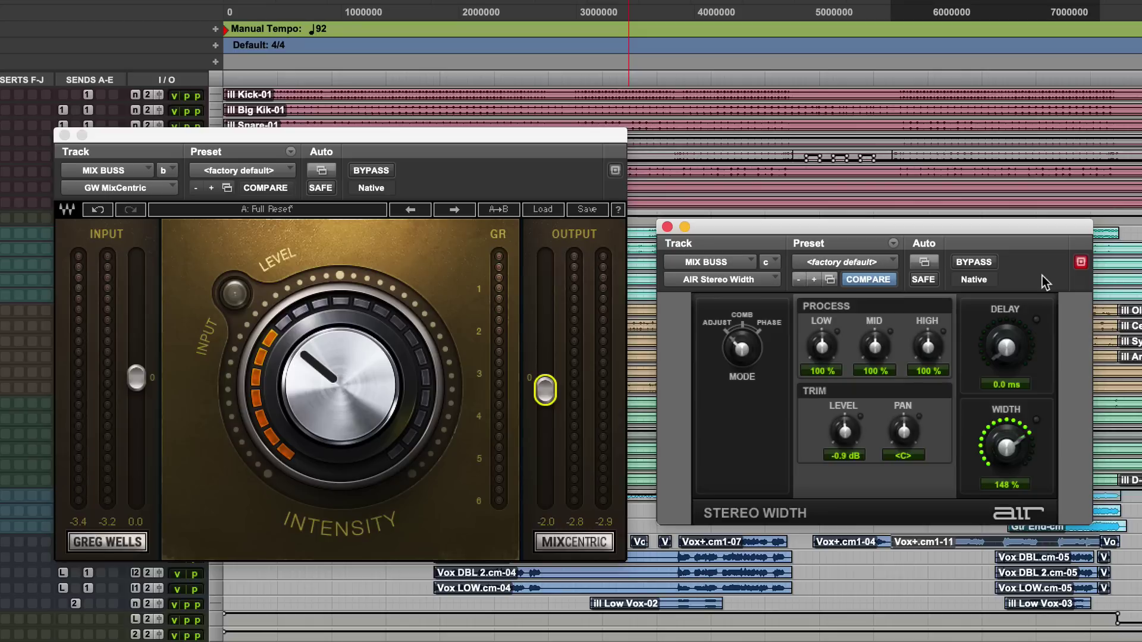
Bypass Stereo Width and MixCentric, then play a short stretch of the unprocessed mix
left_click(965, 262)
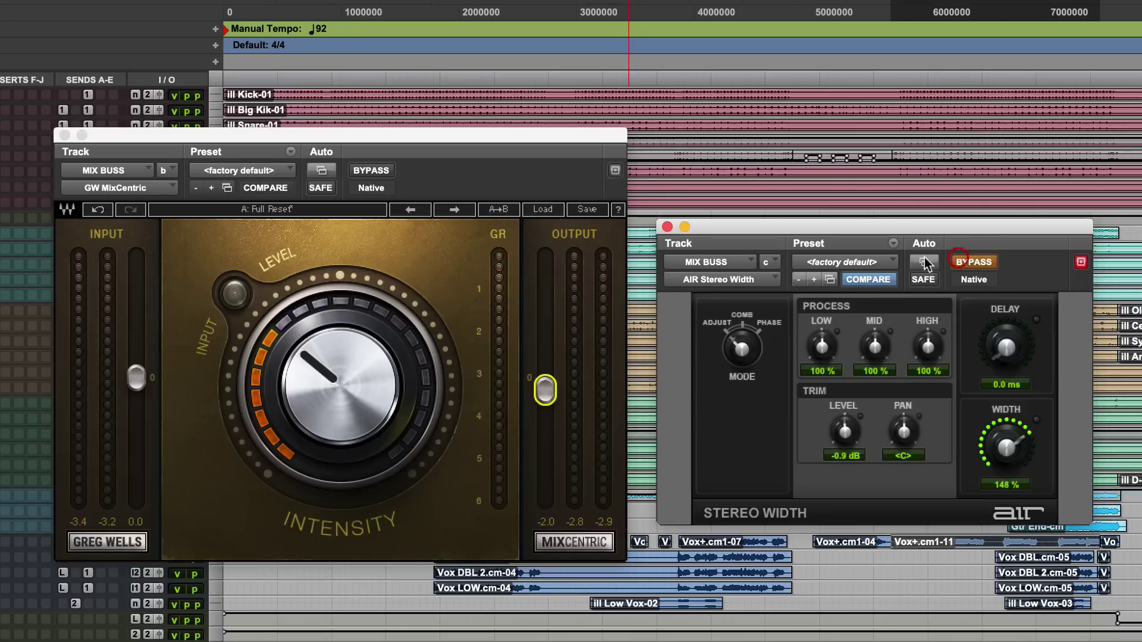
left_click(370, 171)
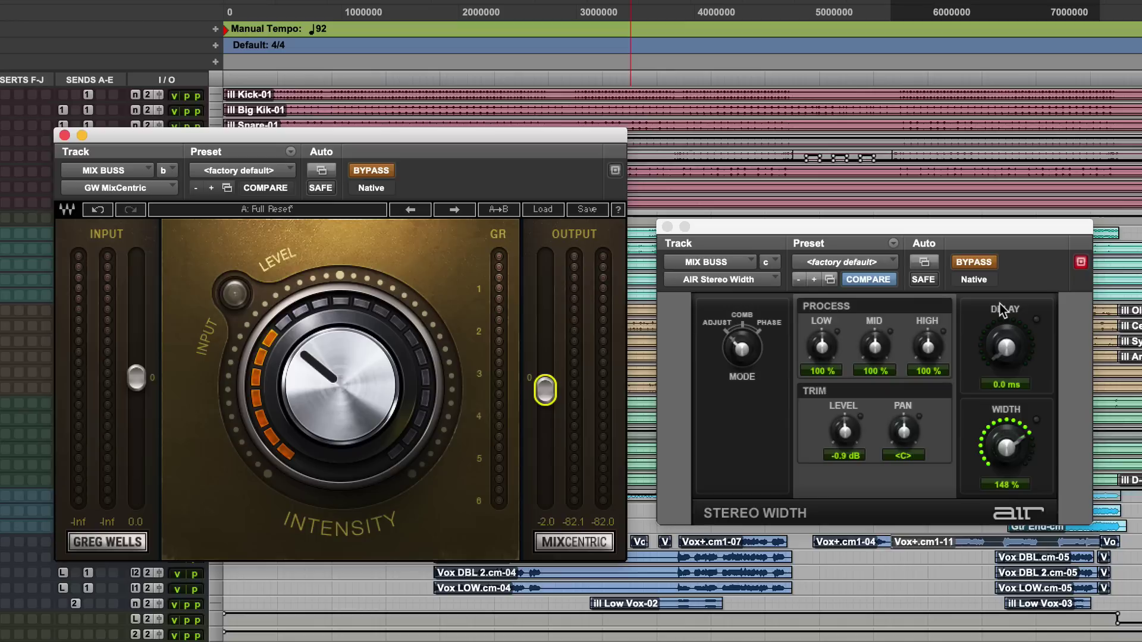
key("space")
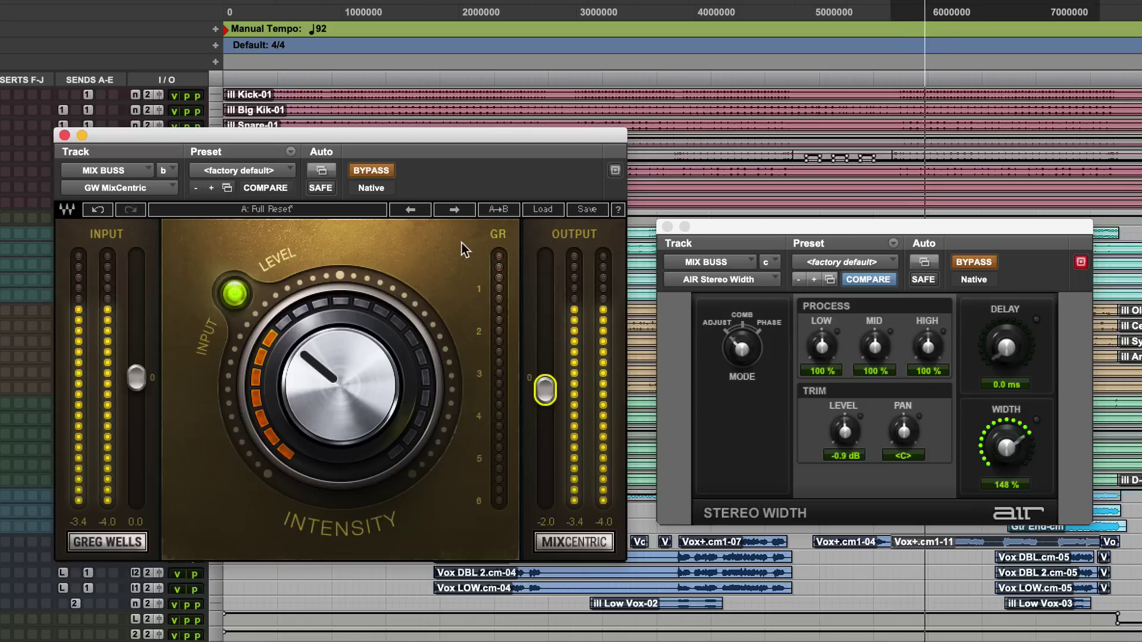
key("space")
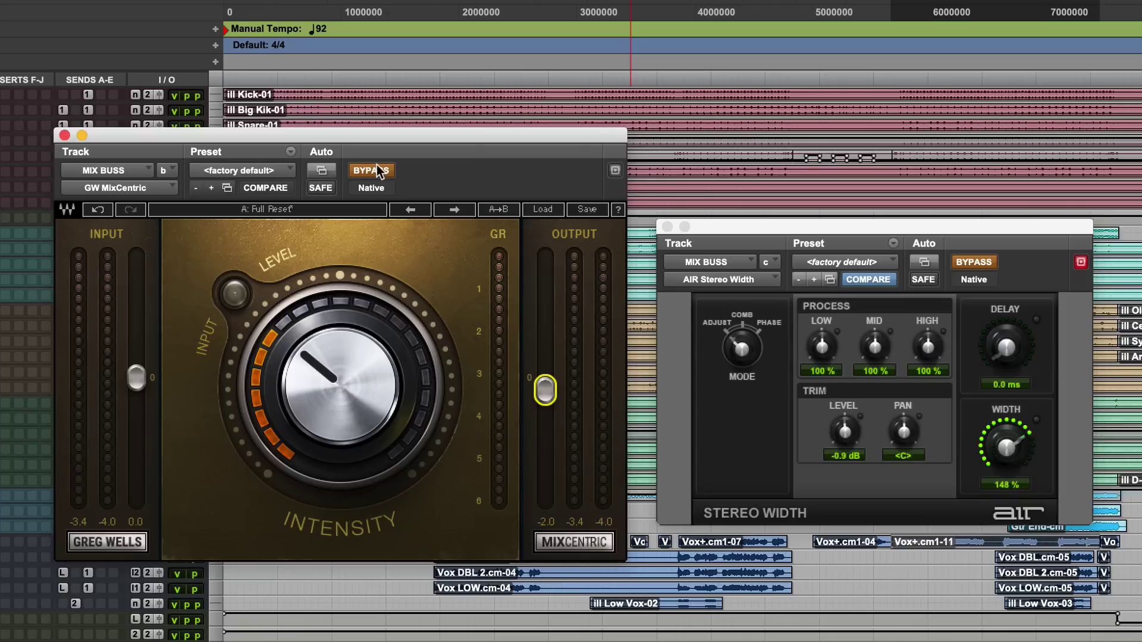
During playback, toggle MixCentric on, off and on again, ending with saturation active
key("space")
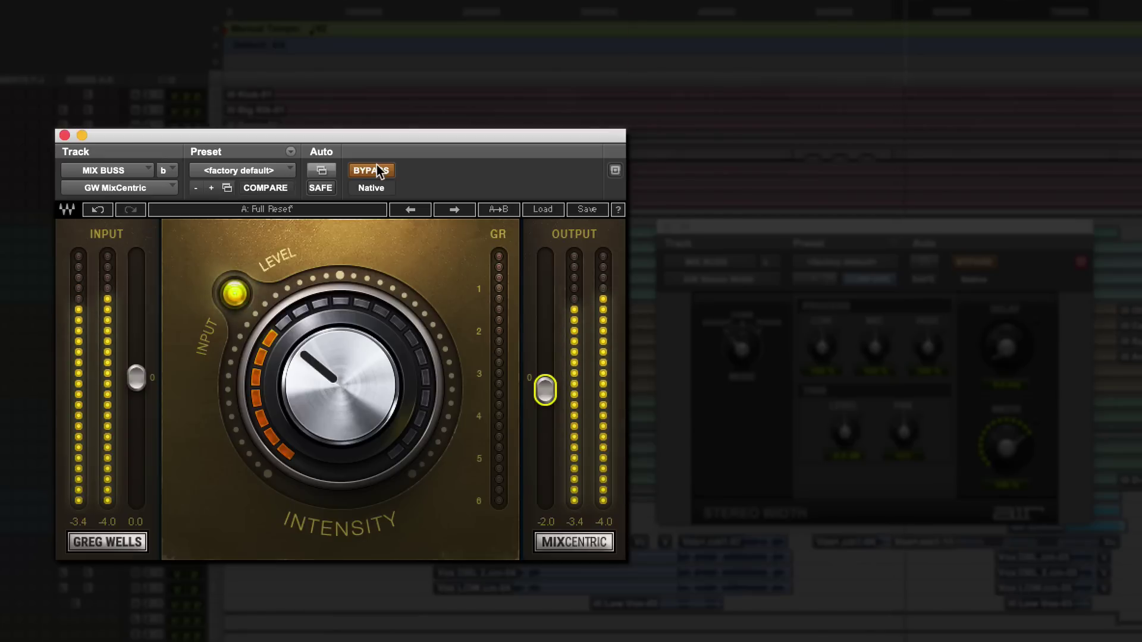
left_click(376, 166)
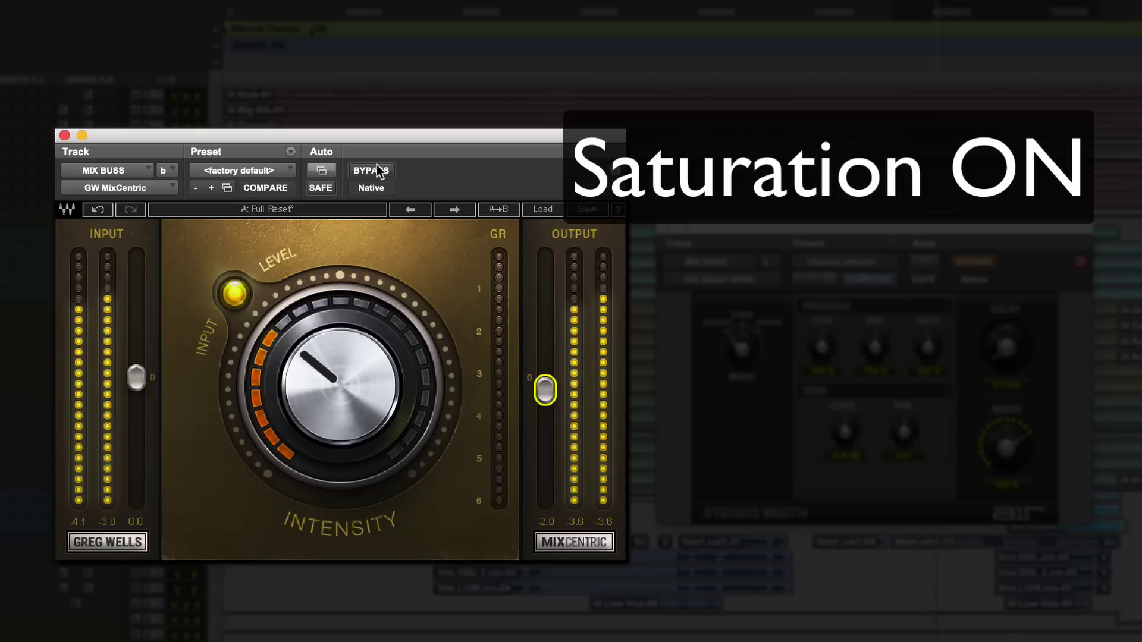
left_click(376, 170)
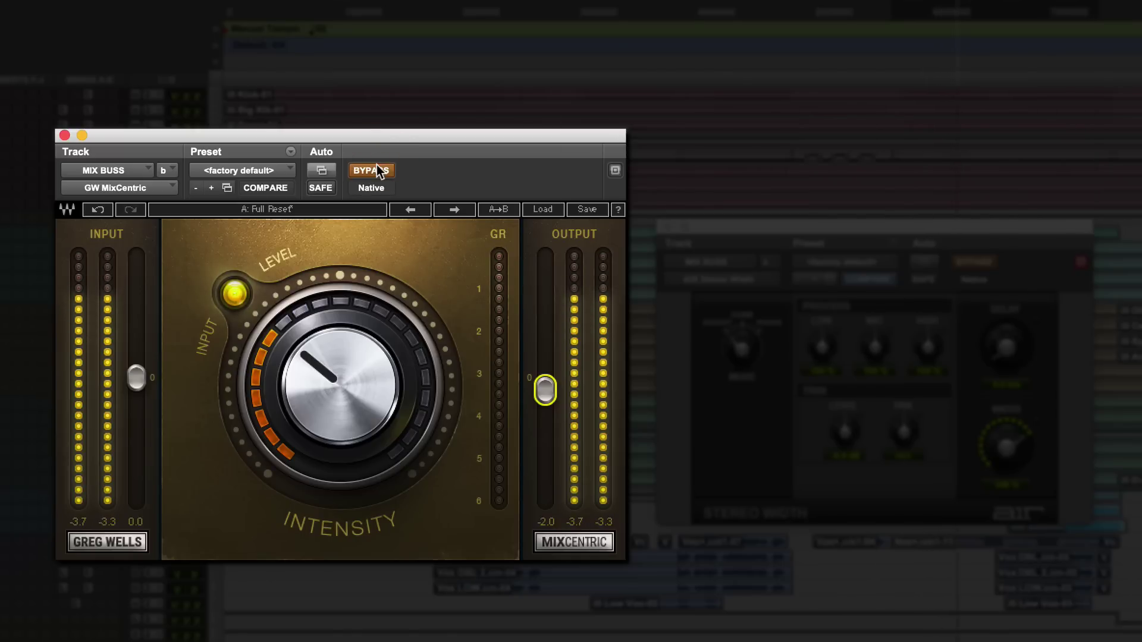
left_click(376, 169)
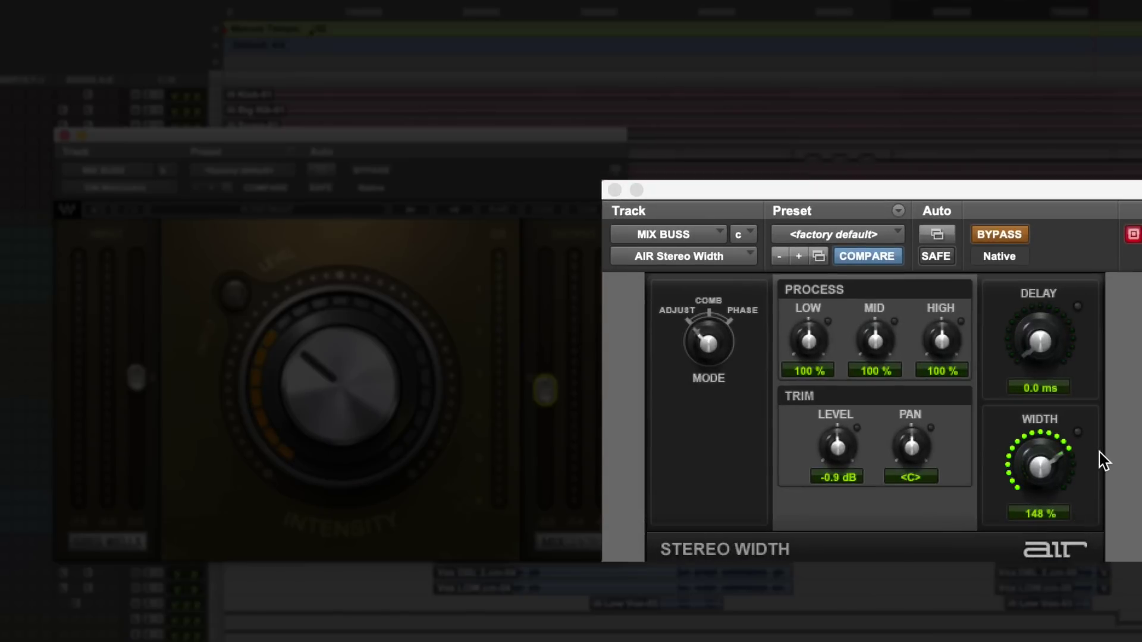
Reset the Stereo Width WIDTH knob to 100%, sweep to 200%, then settle at 150%
left_click(1042, 467, "alt")
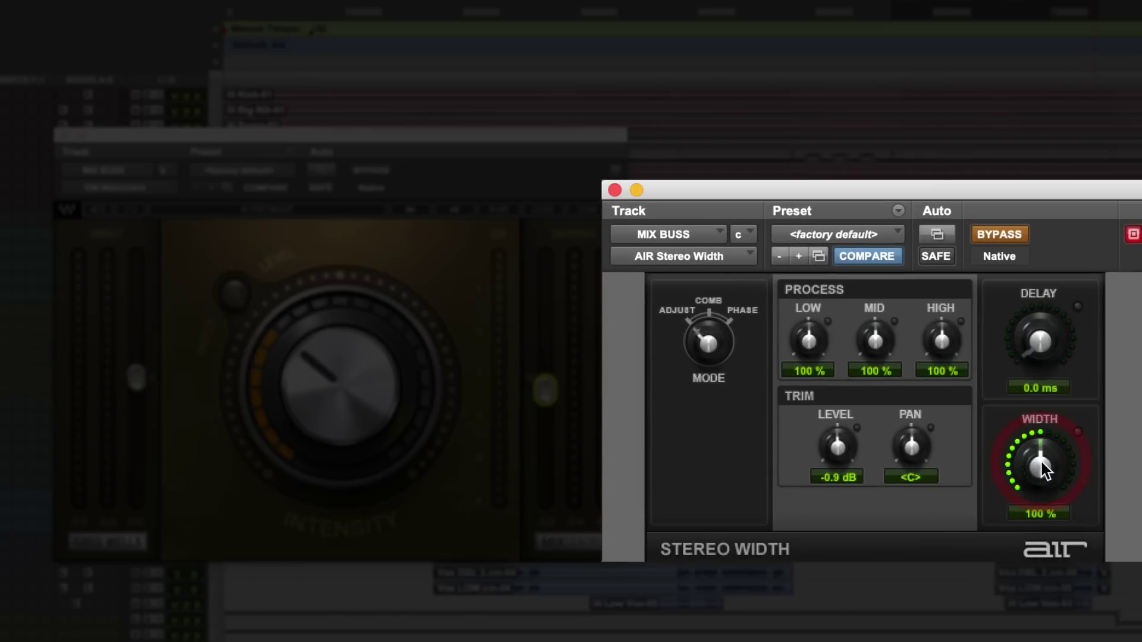
left_click_drag(1042, 467, 1078, 208)
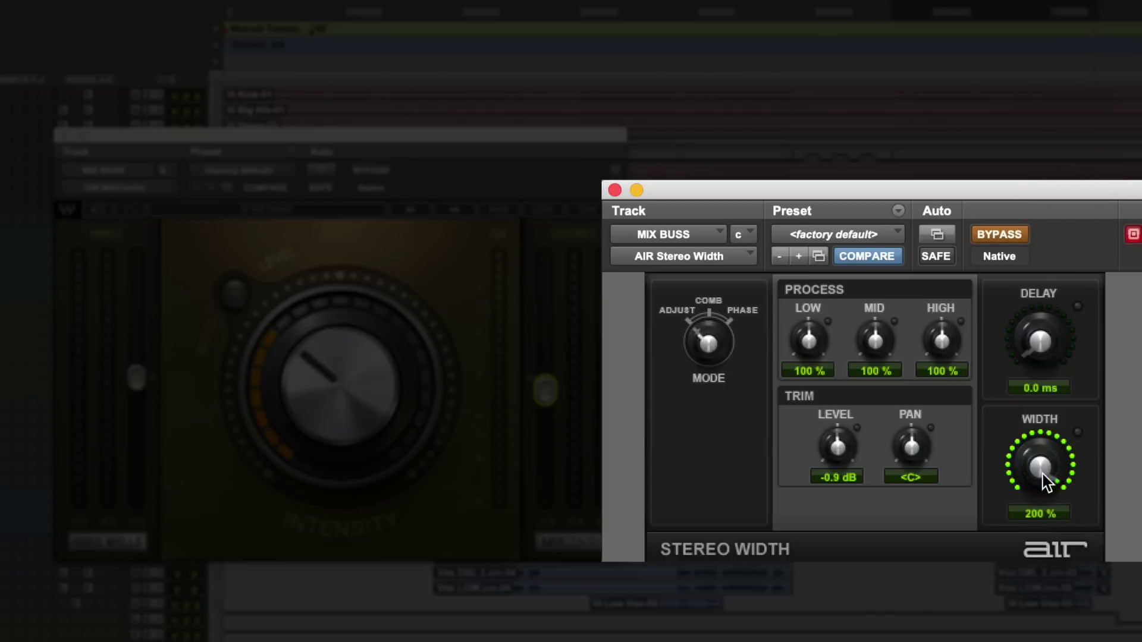
left_click_drag(1043, 474, 1043, 535)
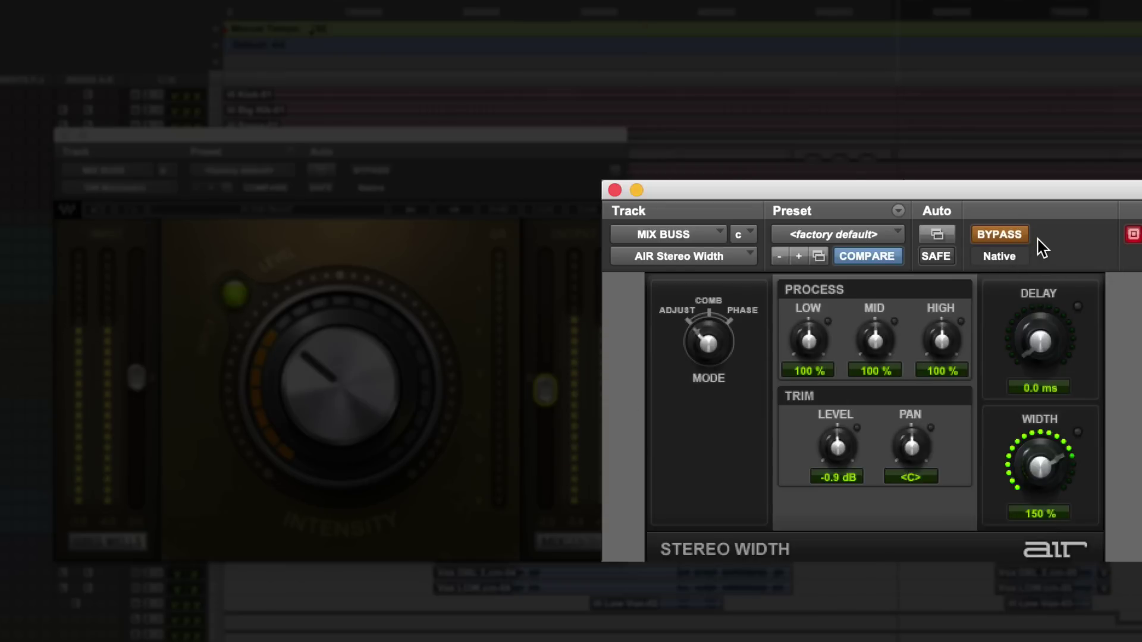
Compare AIR Stereo Width on and off at 150%, leaving the widening active
left_click(1007, 236)
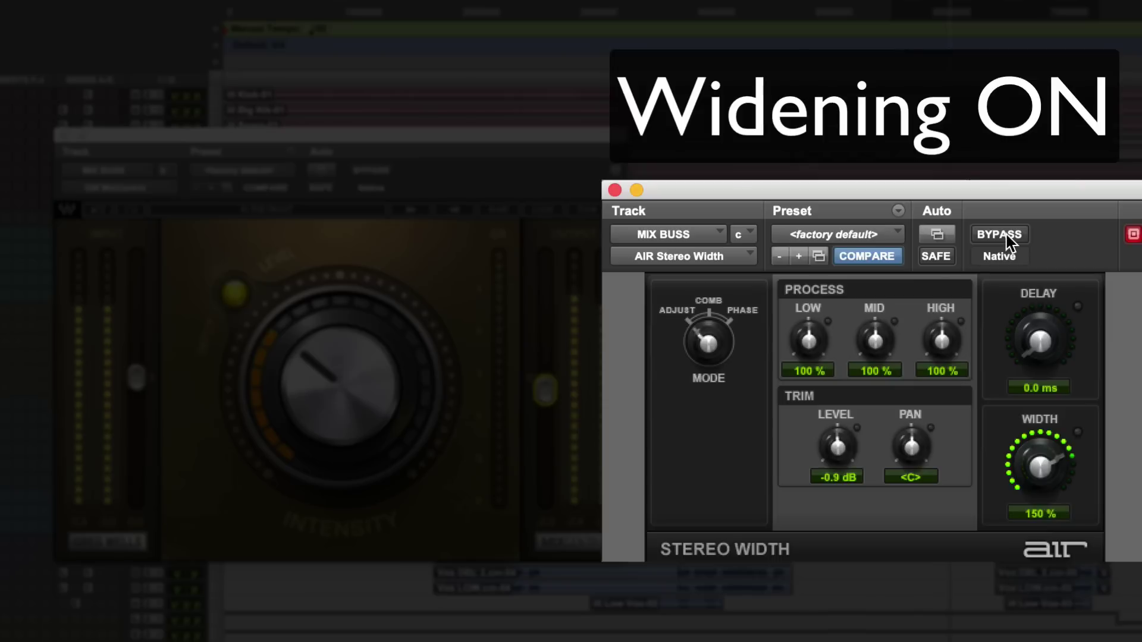
left_click(1005, 236)
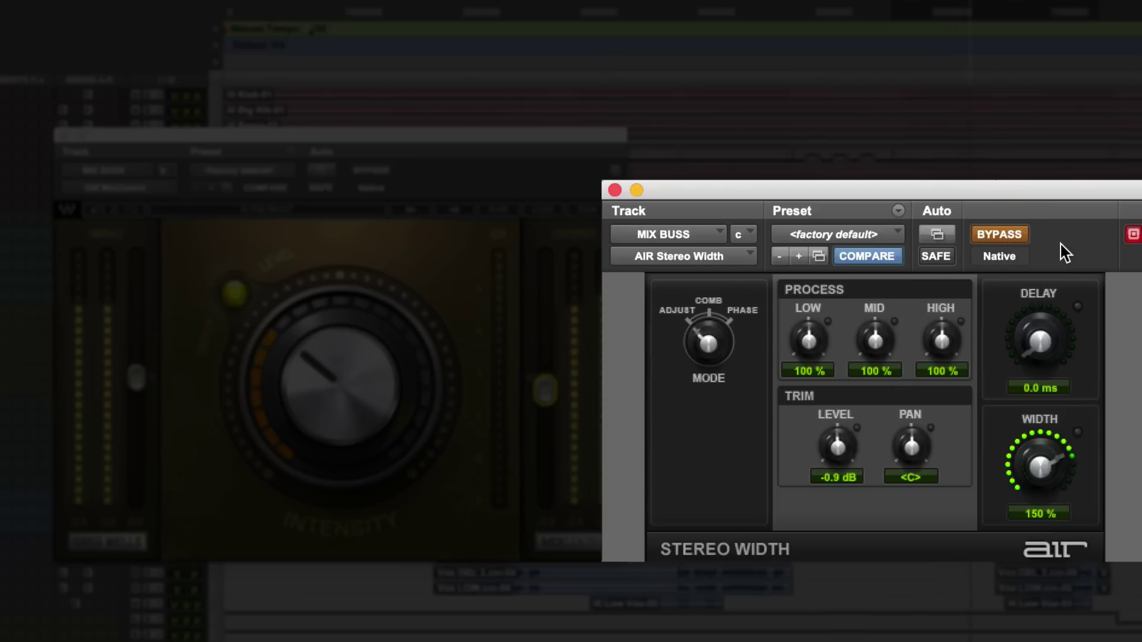
left_click(1000, 233)
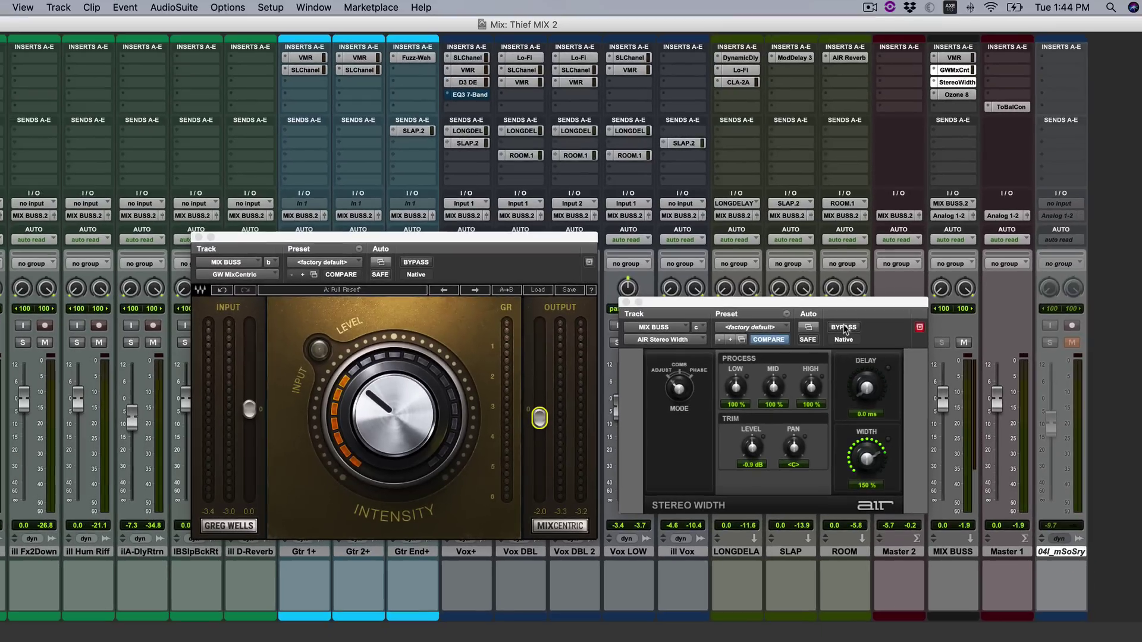
Close the MixCentric and Stereo Width windows and inspect the Virtual Mix Rack insert
left_click(199, 238)
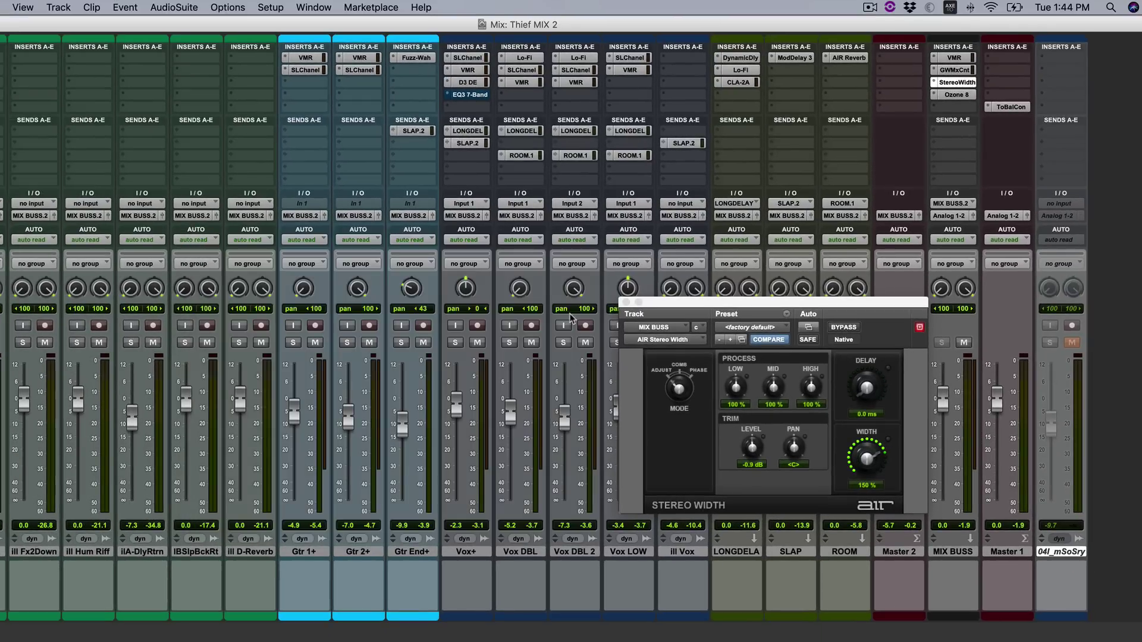
left_click(626, 302)
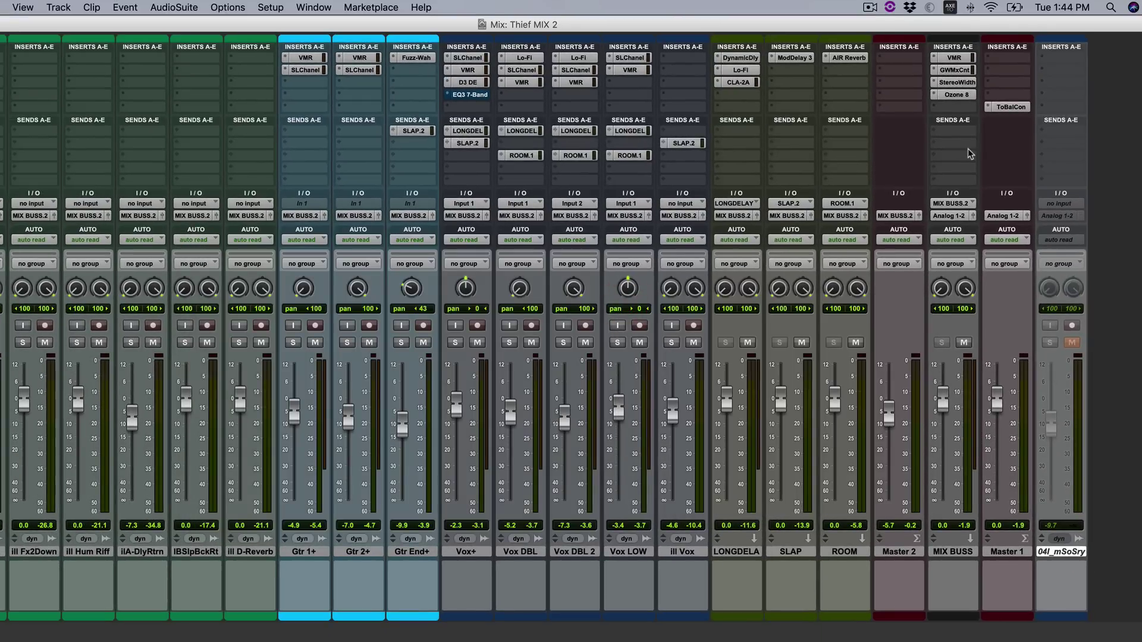
left_click(956, 58)
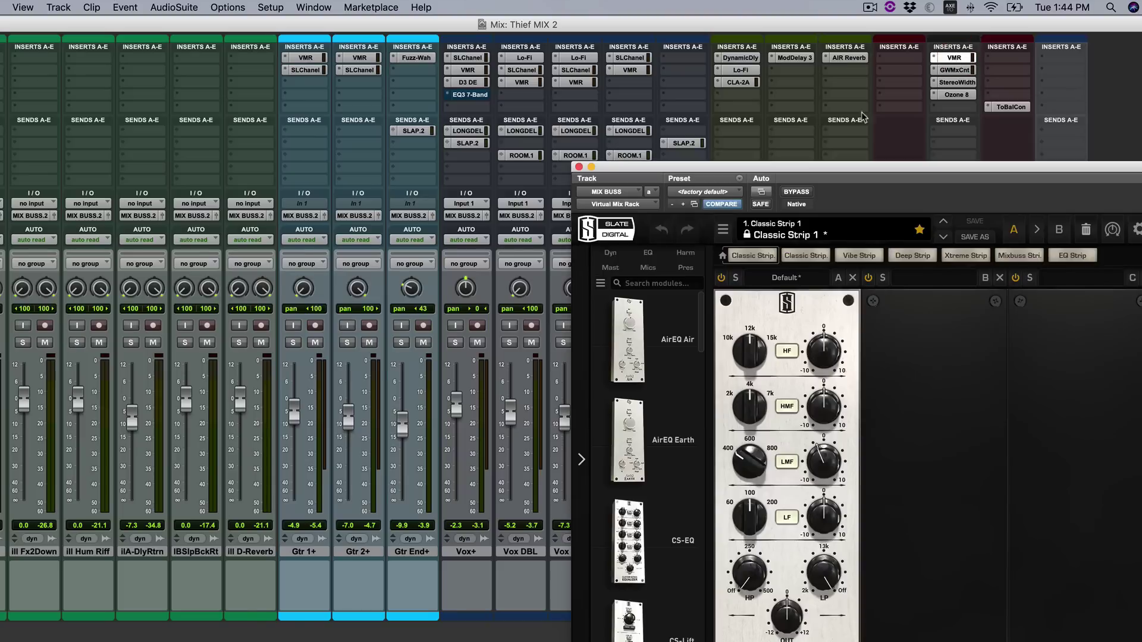
left_click(580, 167)
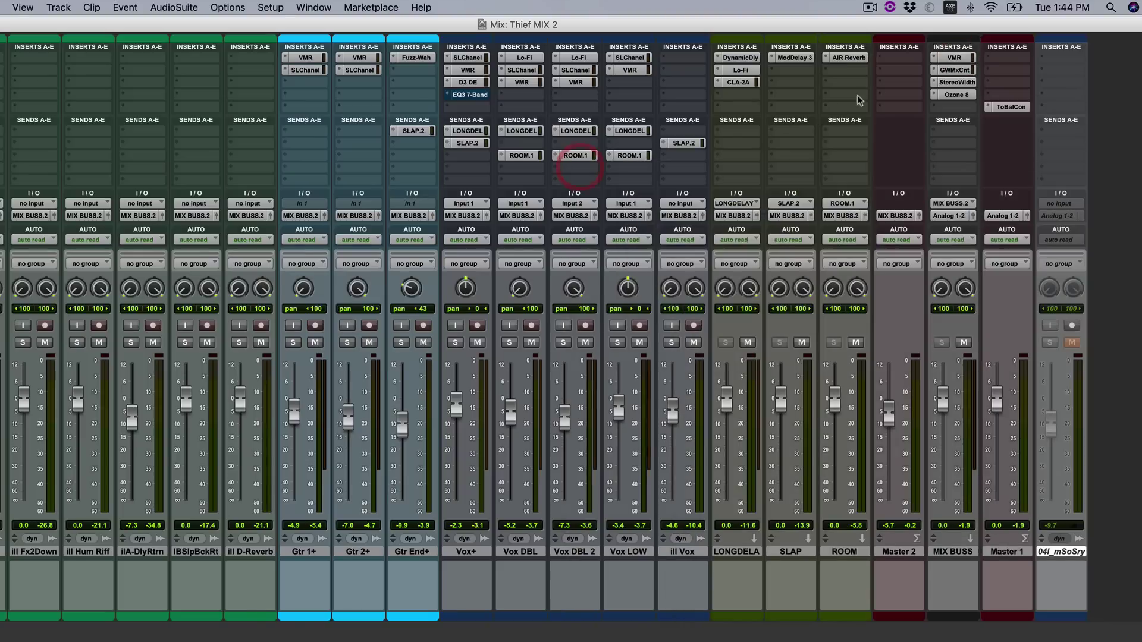
Check the Ozone 8, MixCentric and Stereo Width inserts, then move Ozone 8 to Master 1's first insert
left_click(955, 95)
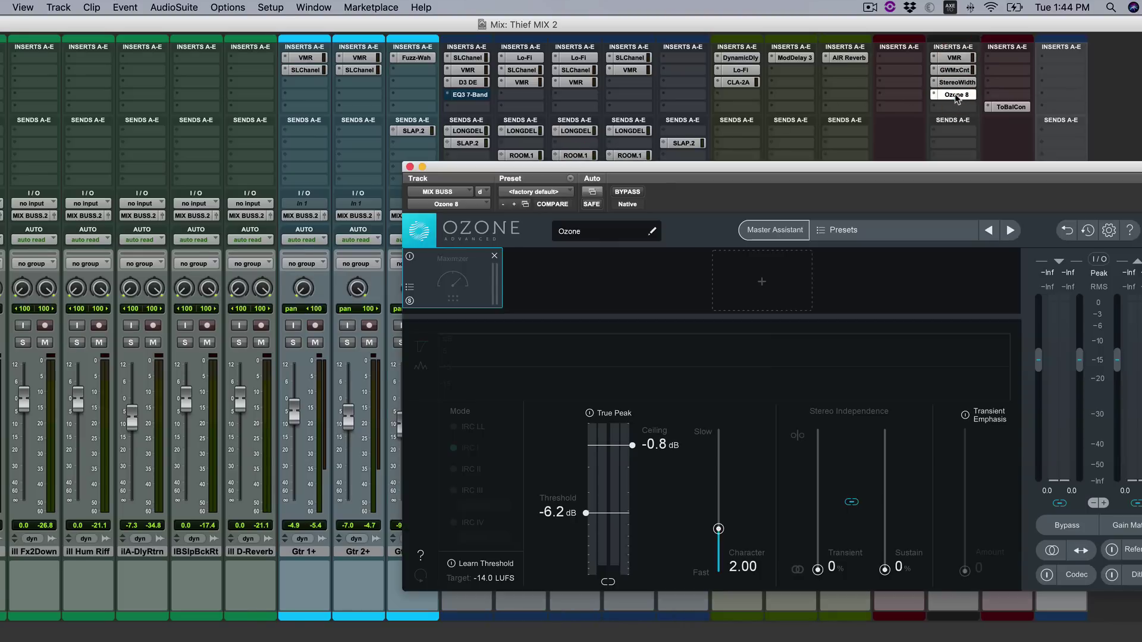
left_click(409, 167)
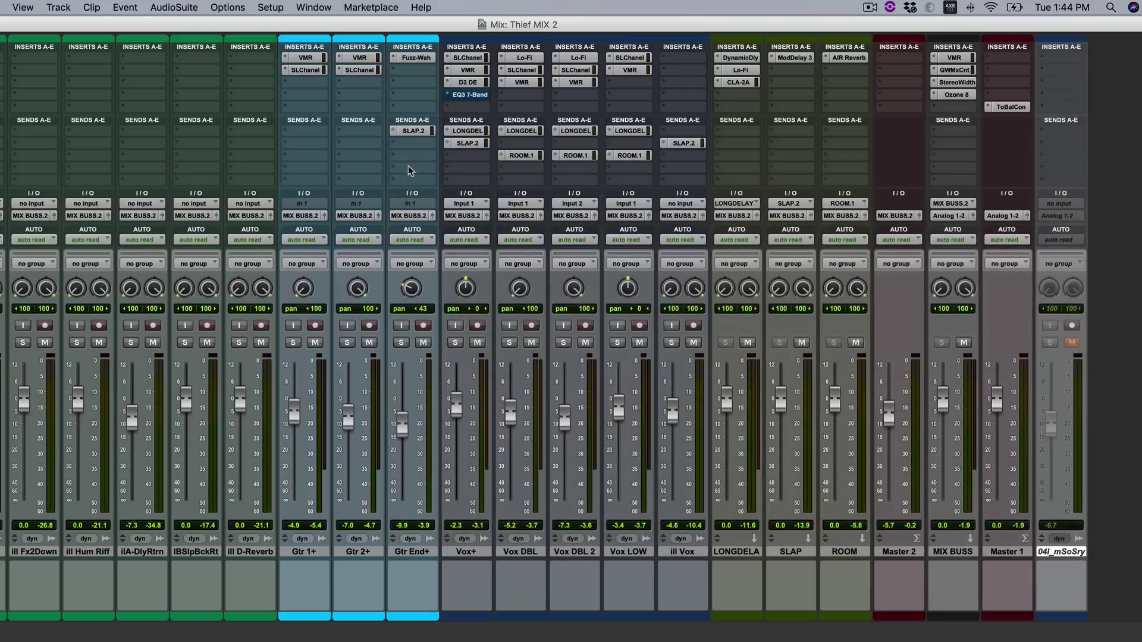
left_click(965, 71)
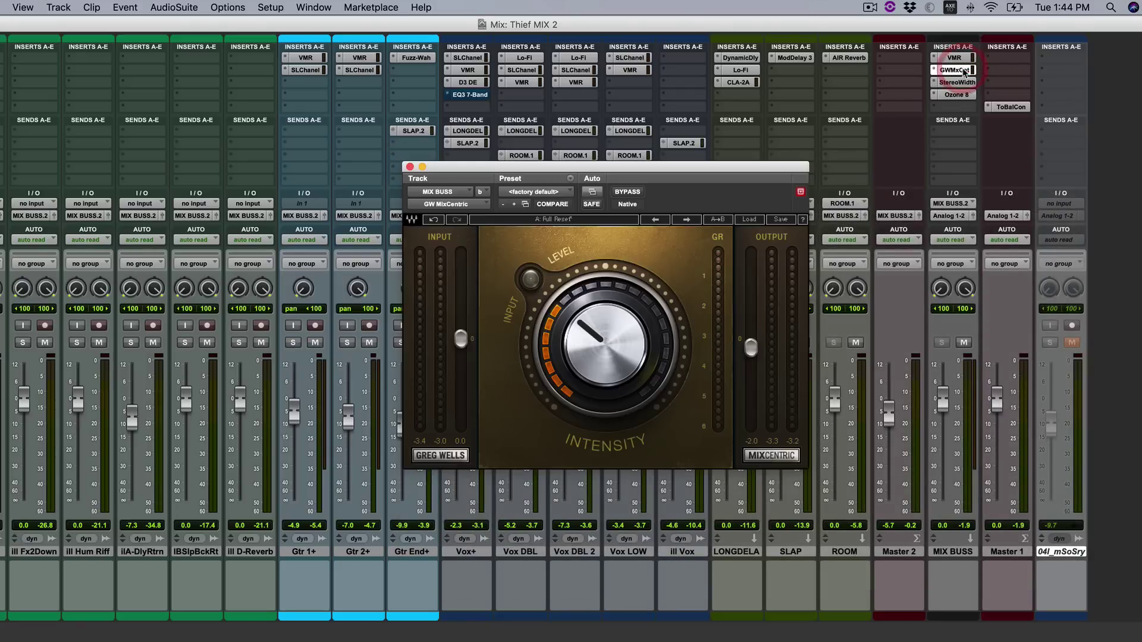
left_click(960, 83)
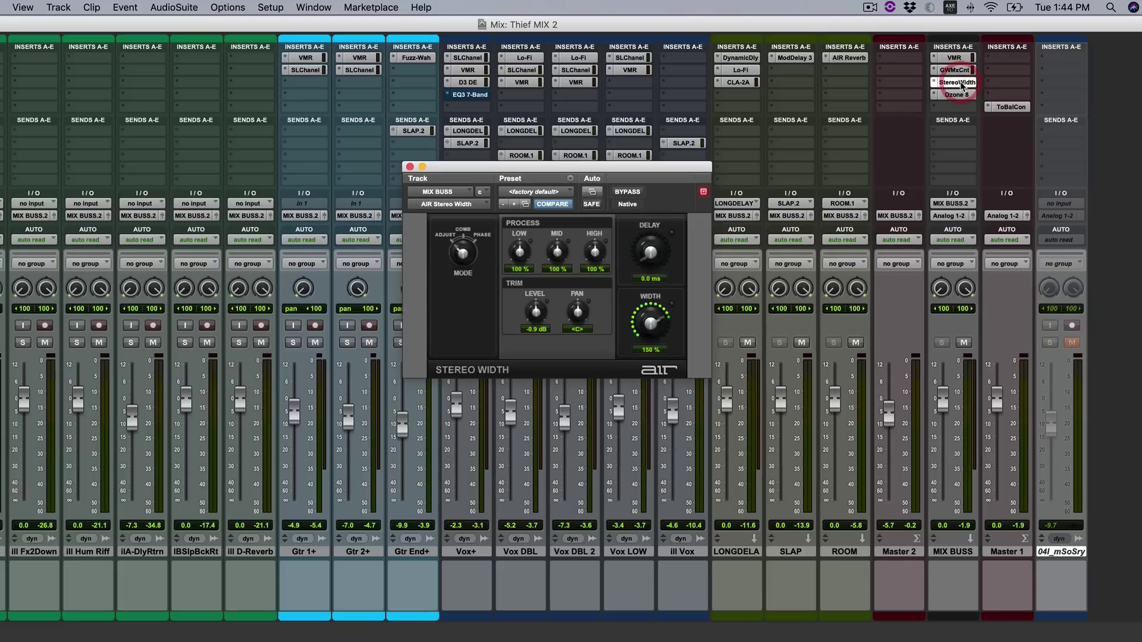
left_click(408, 167)
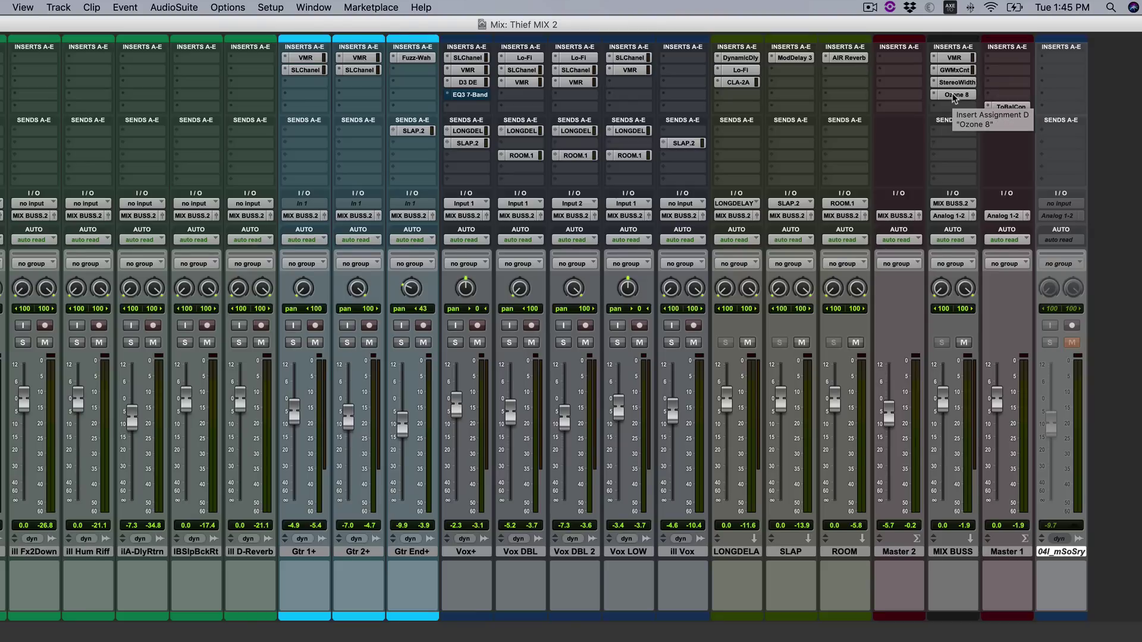
left_click_drag(954, 97, 1009, 61)
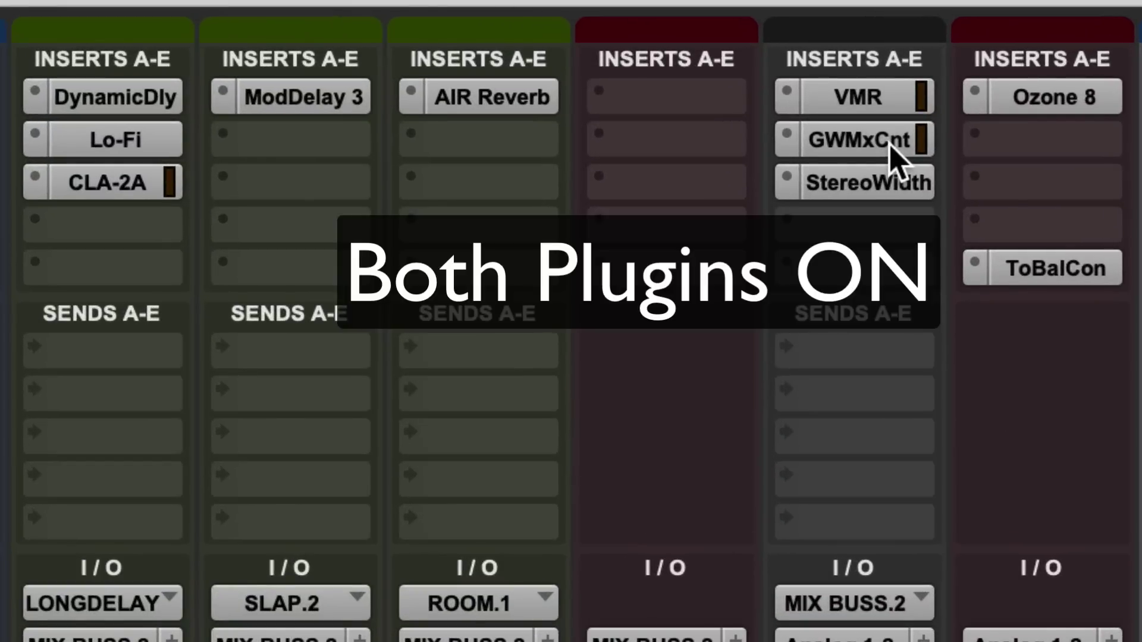
left_click(895, 156, "super")
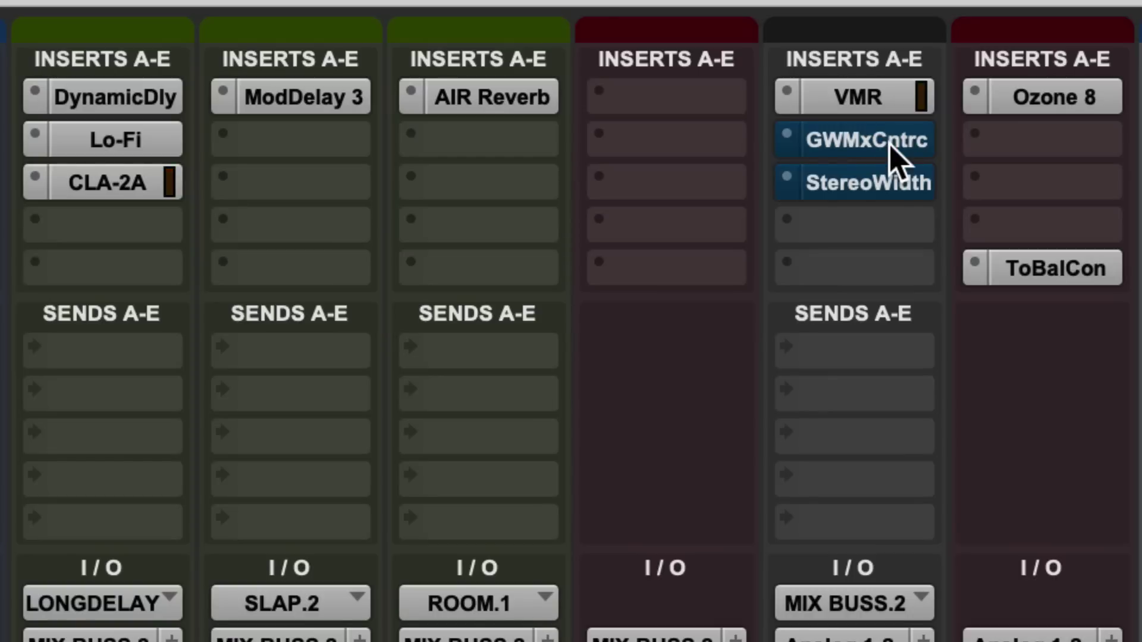
left_click(891, 143, "super")
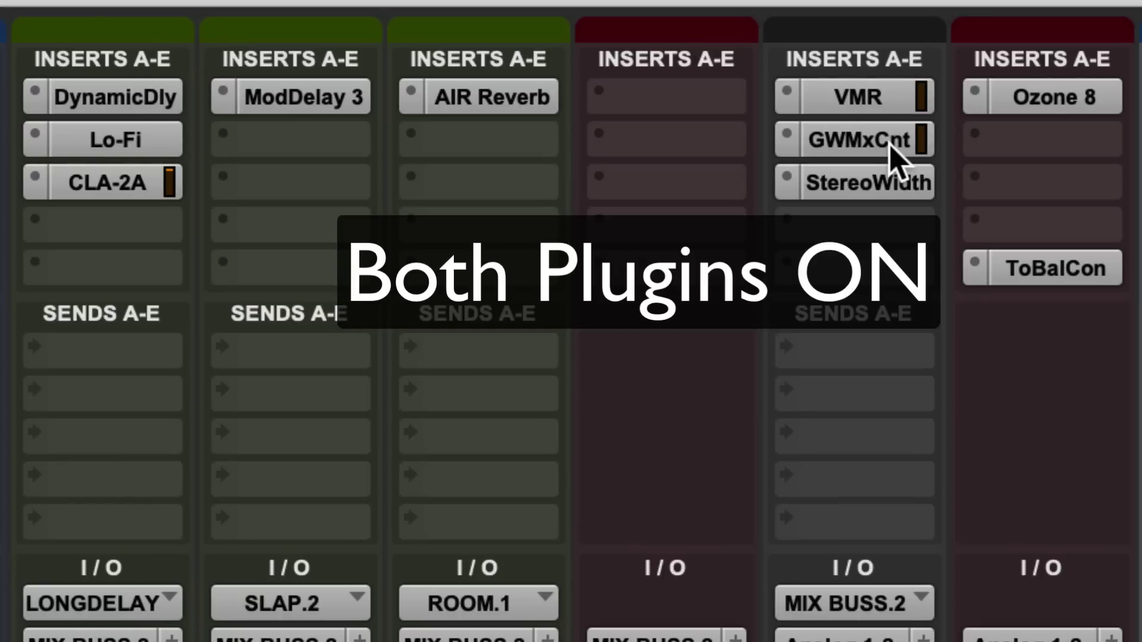
left_click(891, 144, "super")
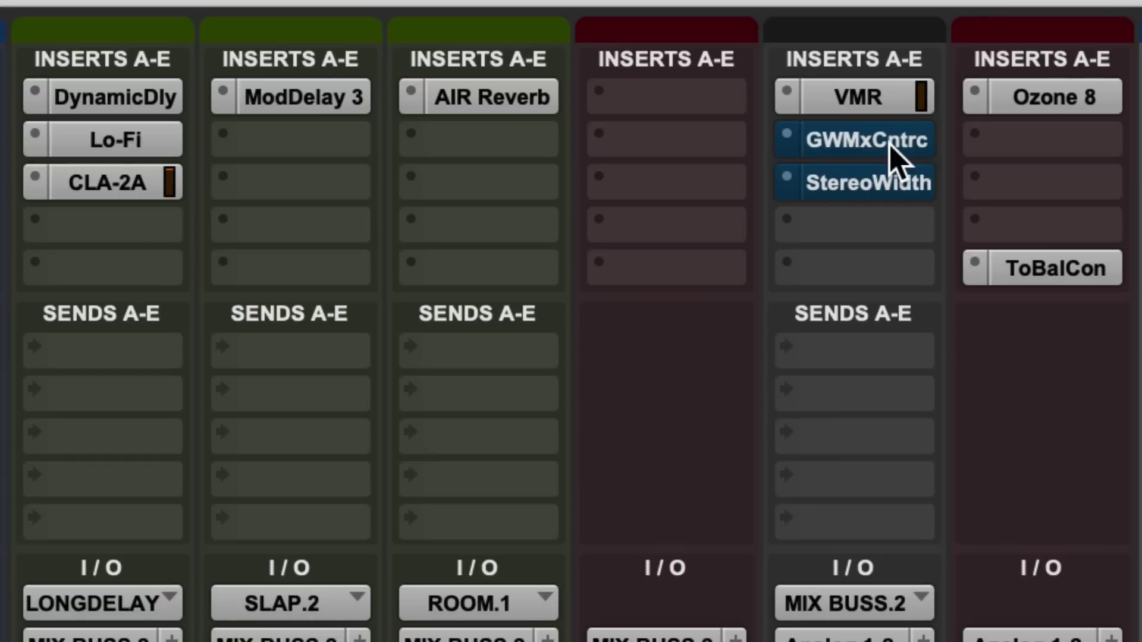
left_click(890, 145, "super")
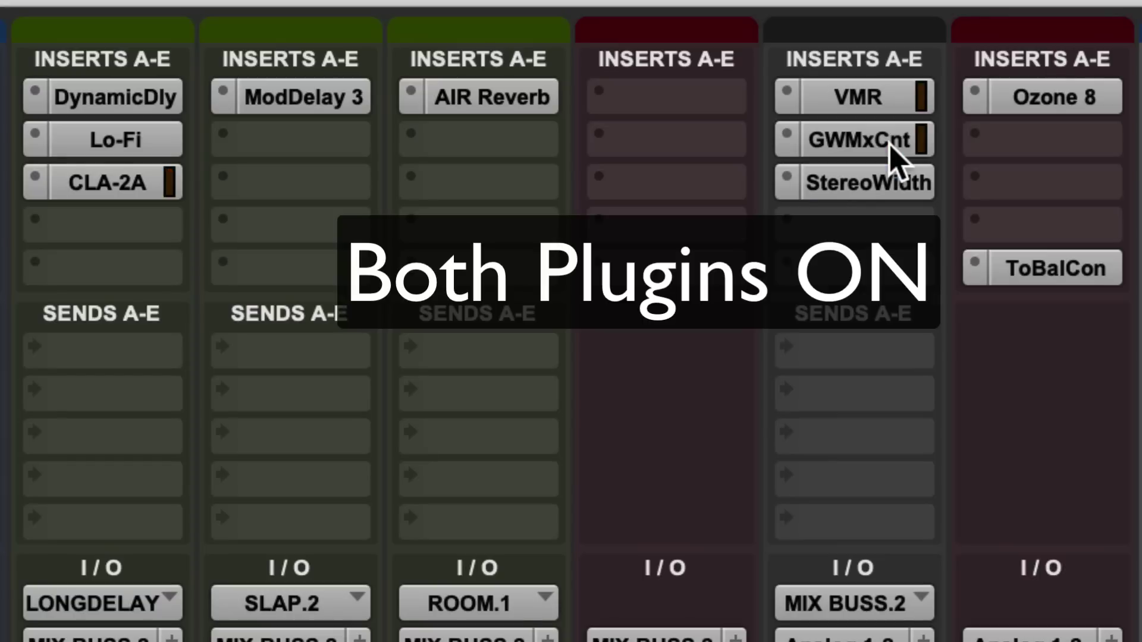
left_click(891, 144, "super")
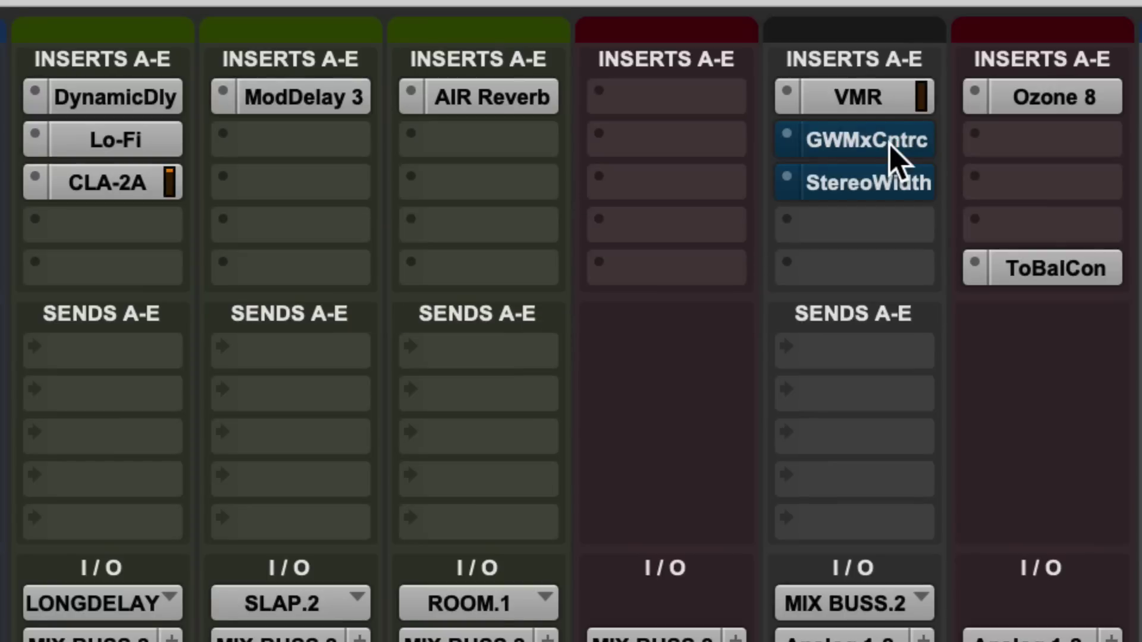
left_click(891, 145, "super")
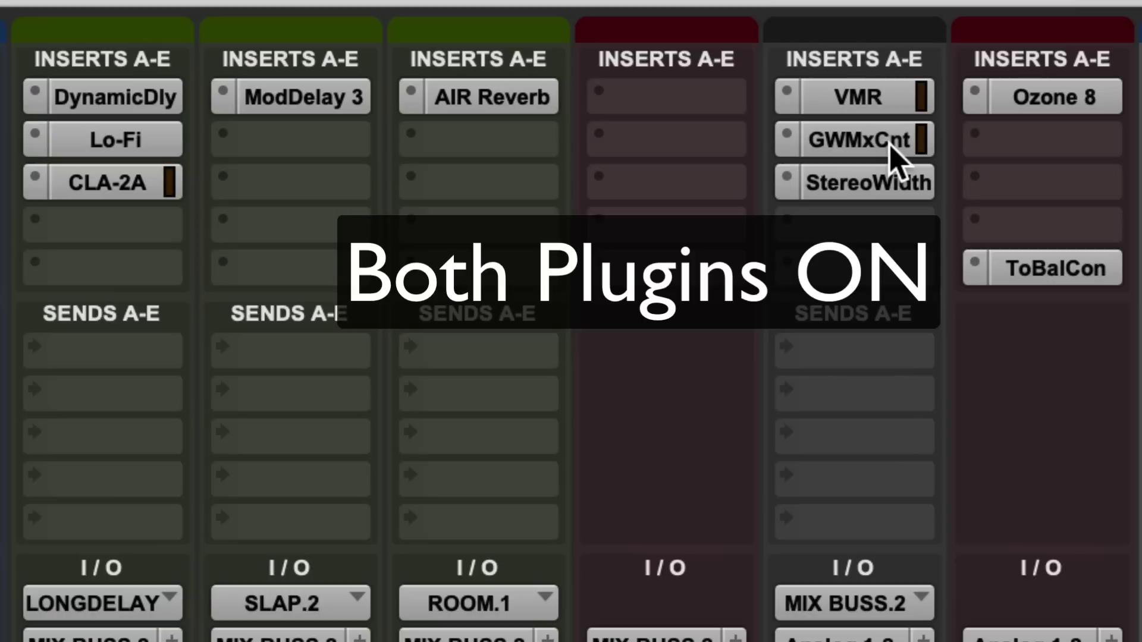